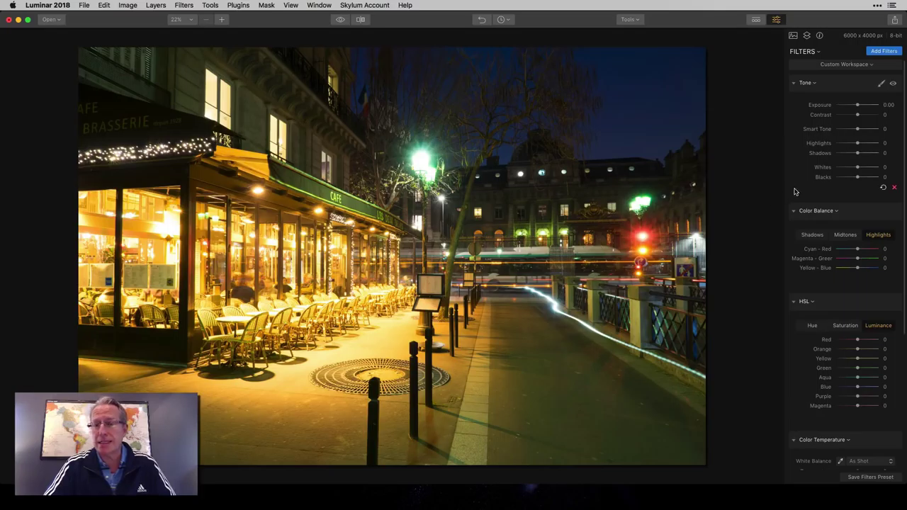
mouse_move(799, 189)
scroll(799, 189, down, 1)
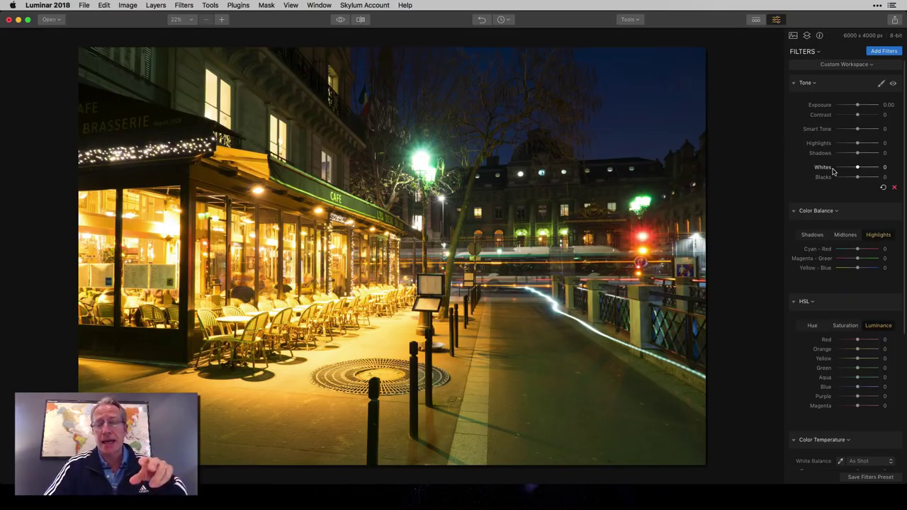
scroll(832, 265, down, 5)
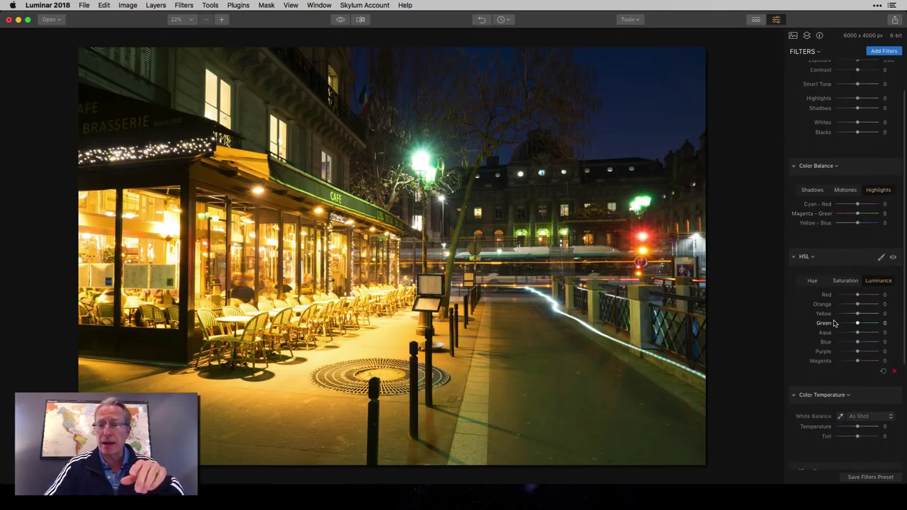
scroll(834, 333, down, 1)
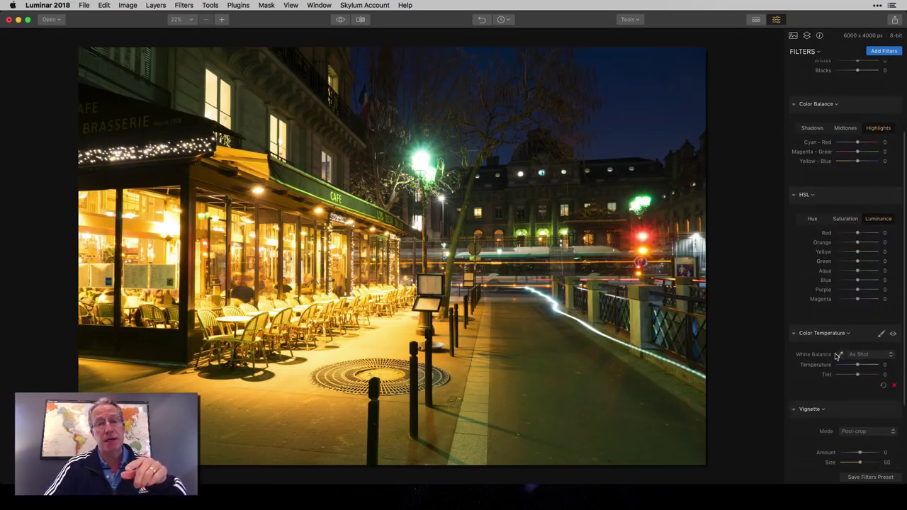
scroll(838, 362, down, 5)
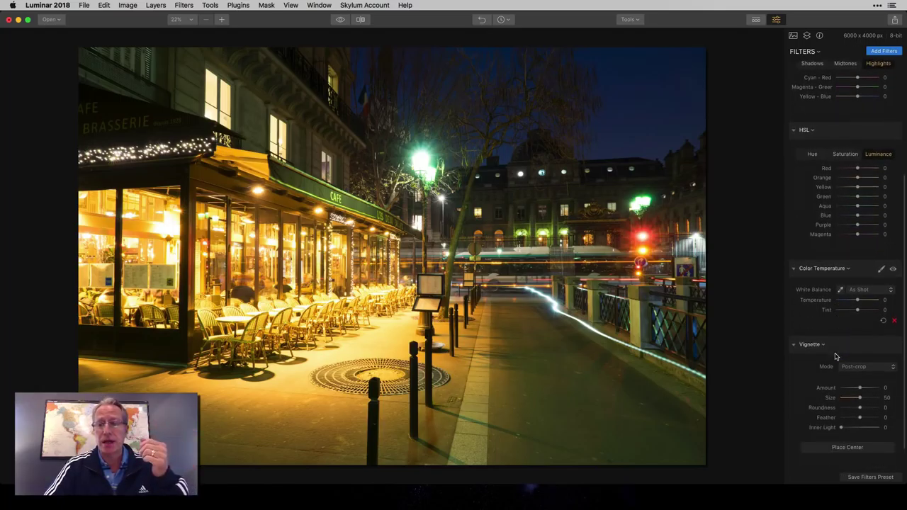
scroll(841, 381, up, 10)
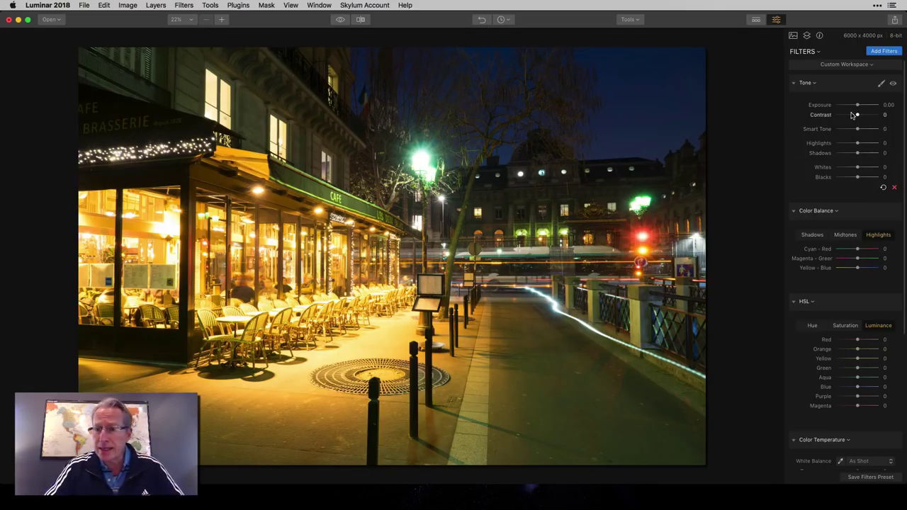
Set Tone to Contrast 47, Smart Tone -7, Highlights -59 and Whites -35, comparing before and after
drag(858, 116, 868, 119)
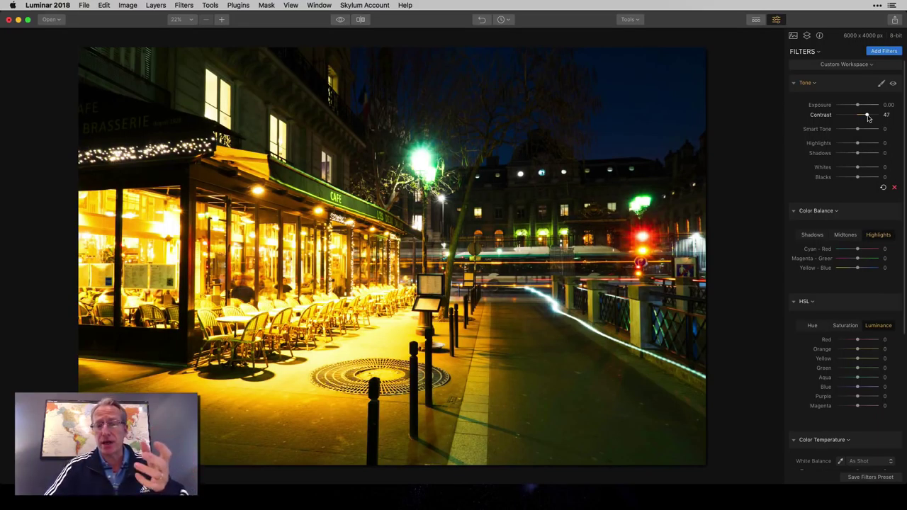
click(893, 84)
click(893, 83)
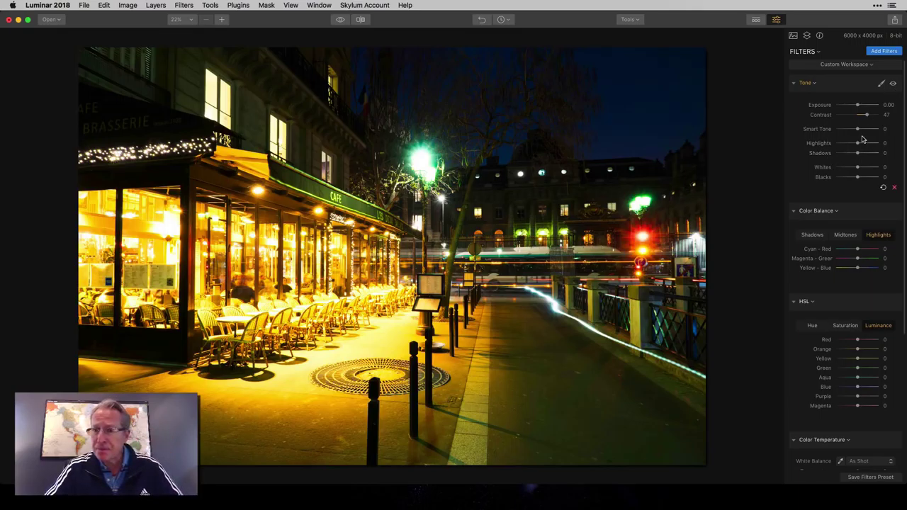
drag(857, 129, 856, 129)
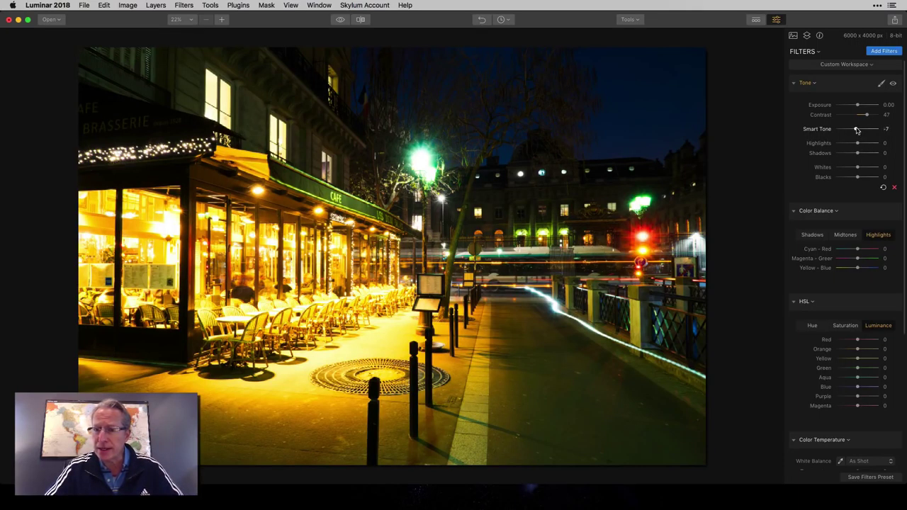
drag(857, 146, 845, 149)
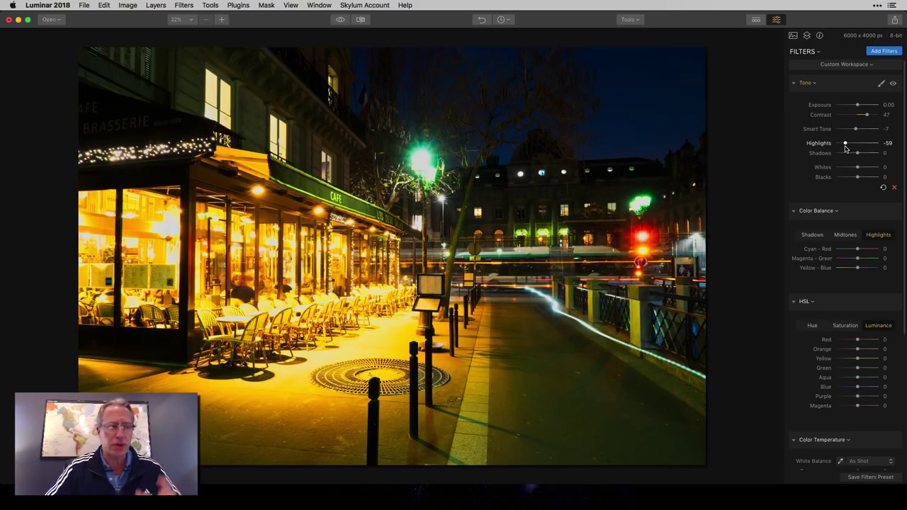
drag(858, 168, 852, 170)
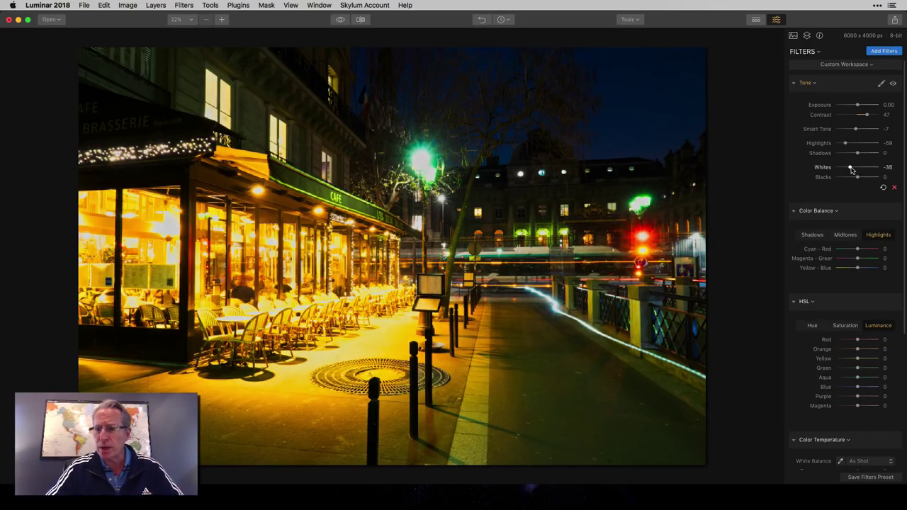
Nudge the Color Balance Yellow-Blue slider toward blue for Shadows and Midtones
click(813, 237)
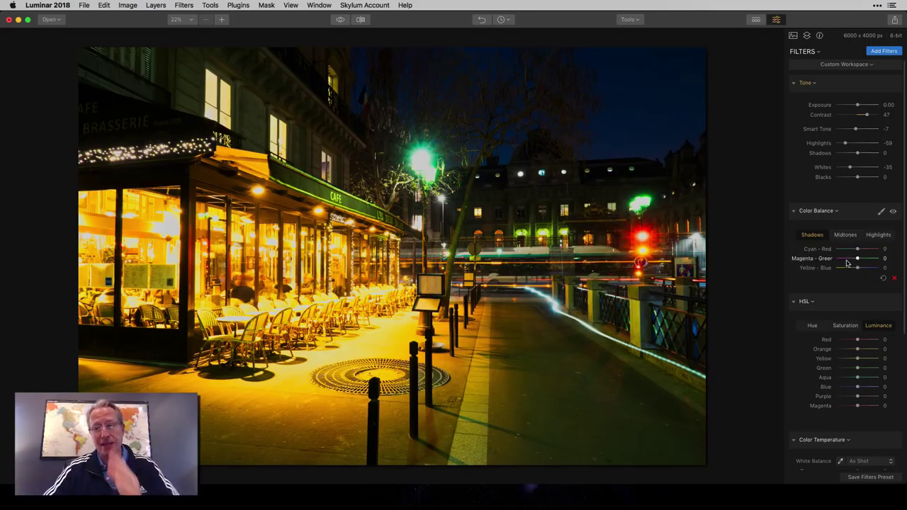
drag(858, 270, 859, 269)
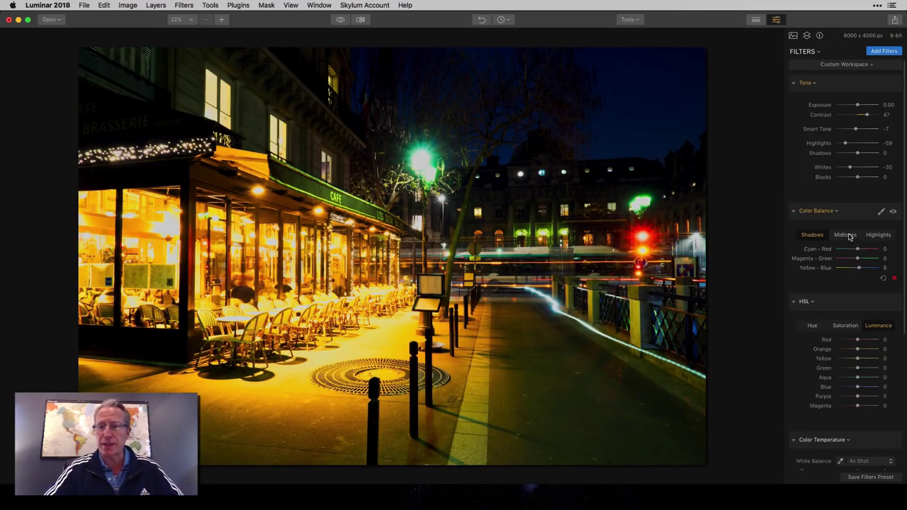
click(850, 236)
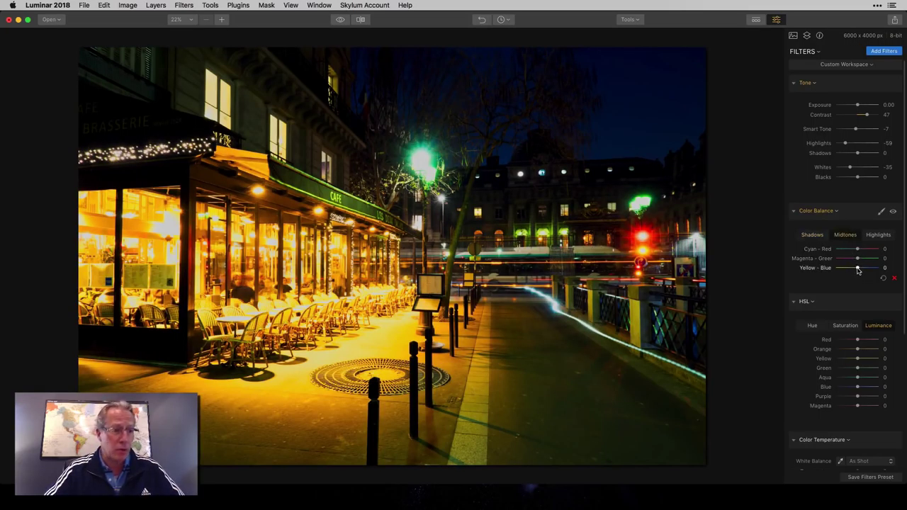
drag(858, 270, 866, 270)
Use Highlights Yellow-Blue at 41 and compare Color Balance on and off
click(879, 236)
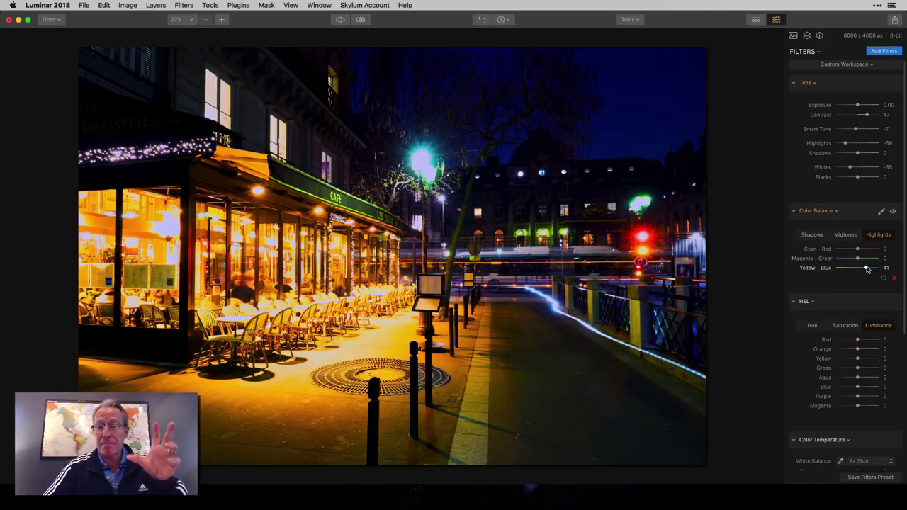
click(894, 212)
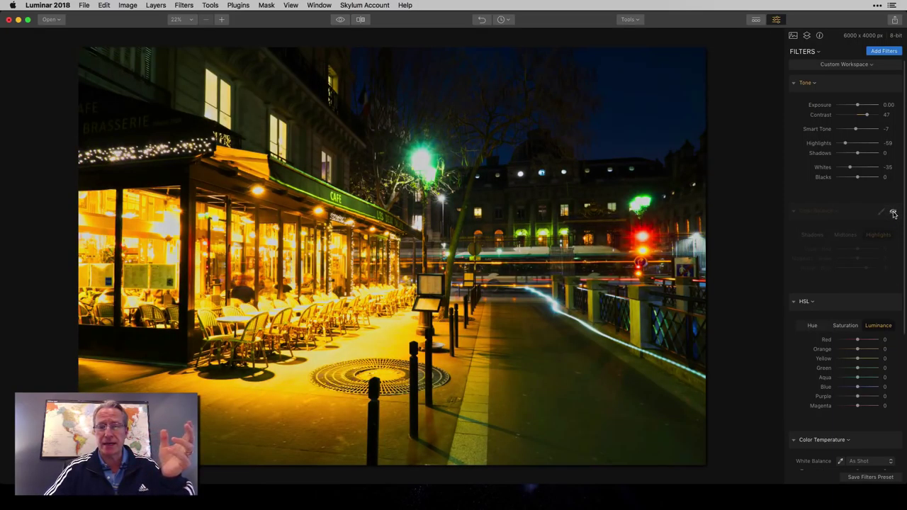
click(894, 212)
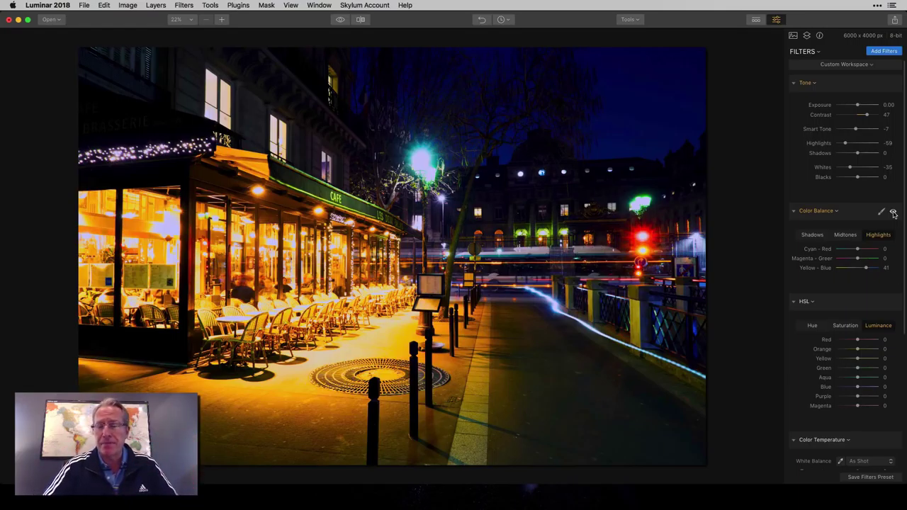
click(893, 212)
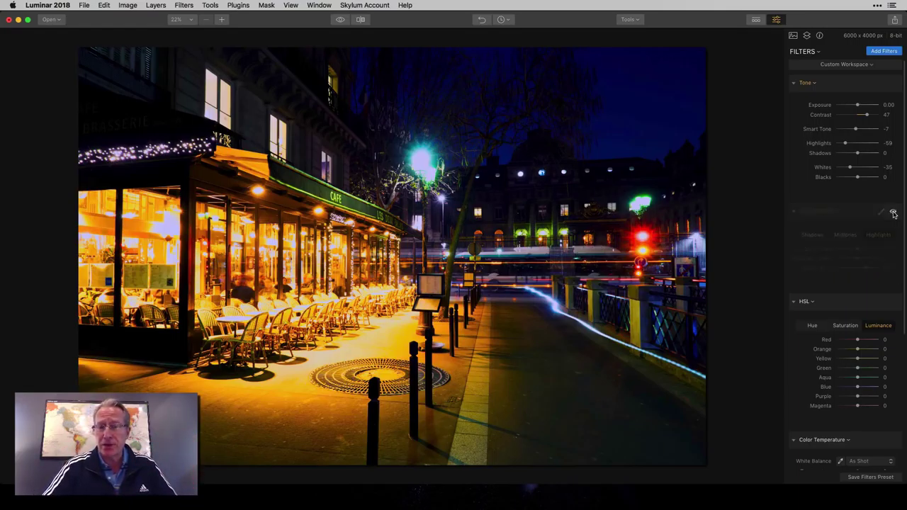
click(894, 212)
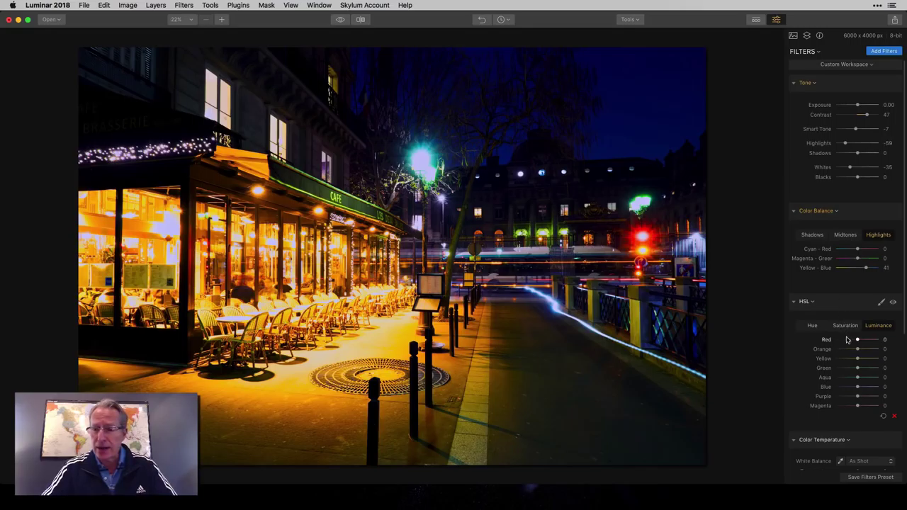
scroll(842, 301, down, 1)
Desaturate HSL Yellow to -30 and Green to -100
click(845, 296)
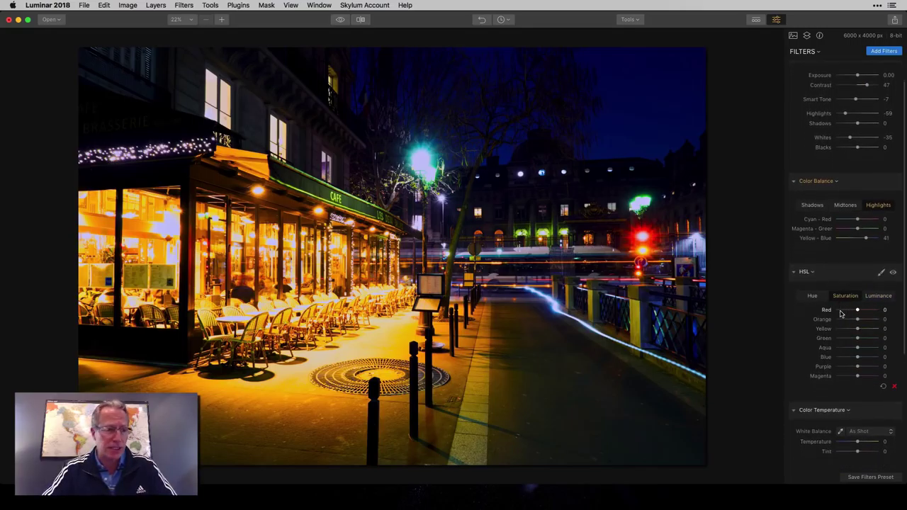
drag(858, 330, 852, 333)
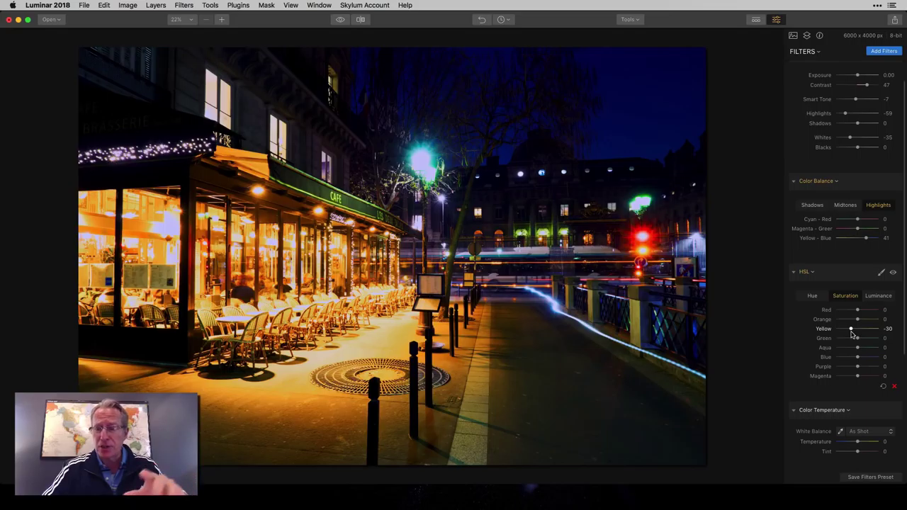
drag(857, 338, 817, 343)
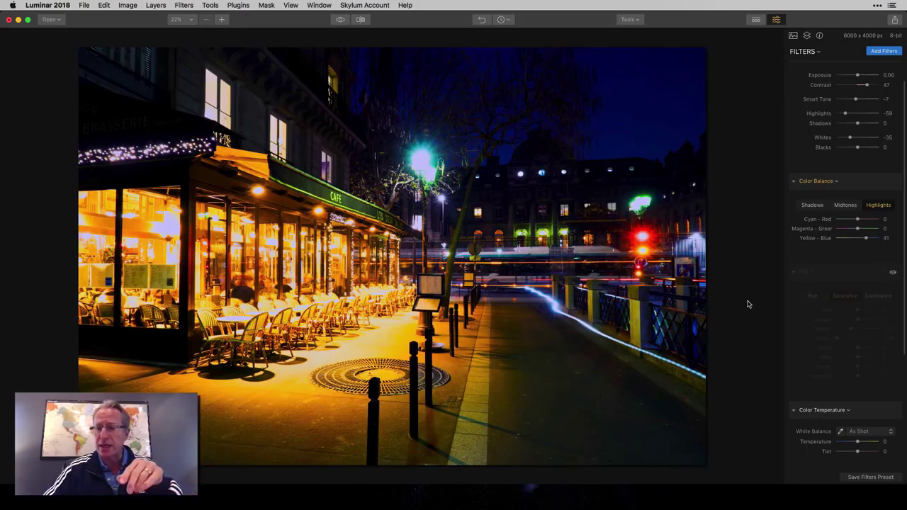
click(894, 273)
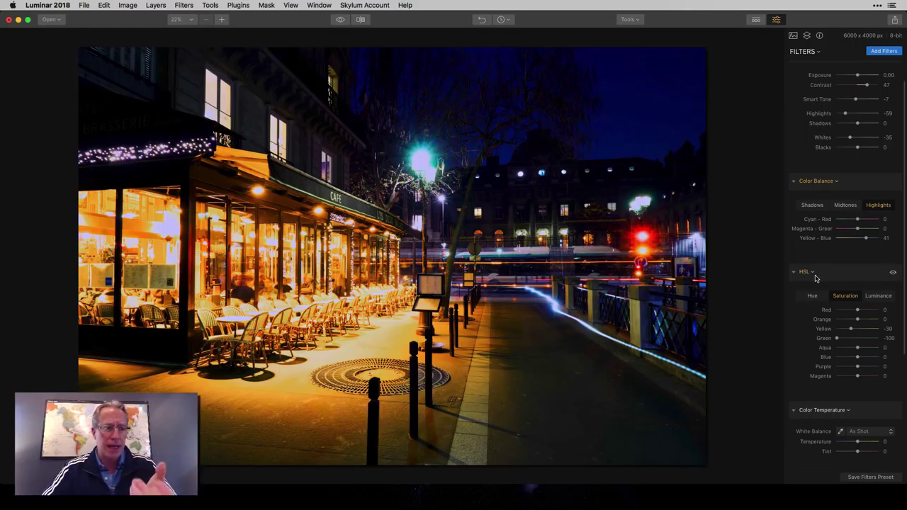
Darken Yellow luminance to -12 and desaturate Orange to -32
click(877, 296)
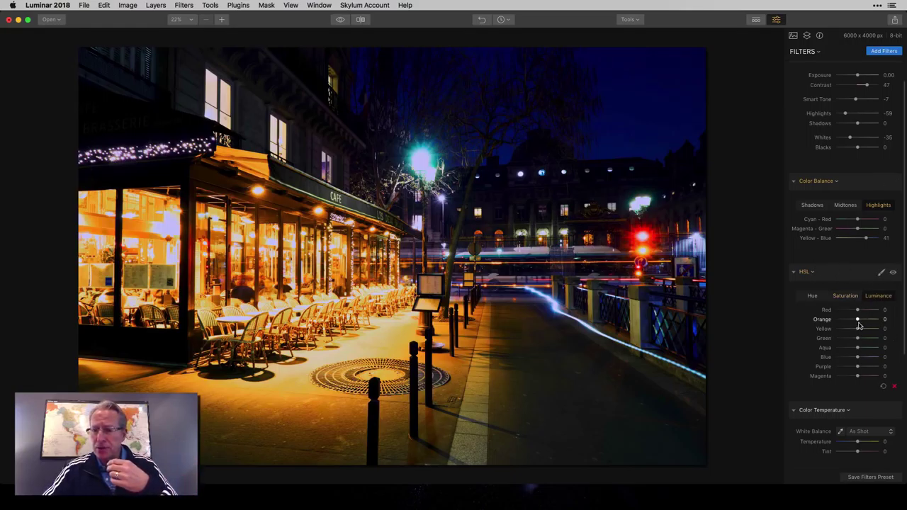
drag(858, 329, 856, 331)
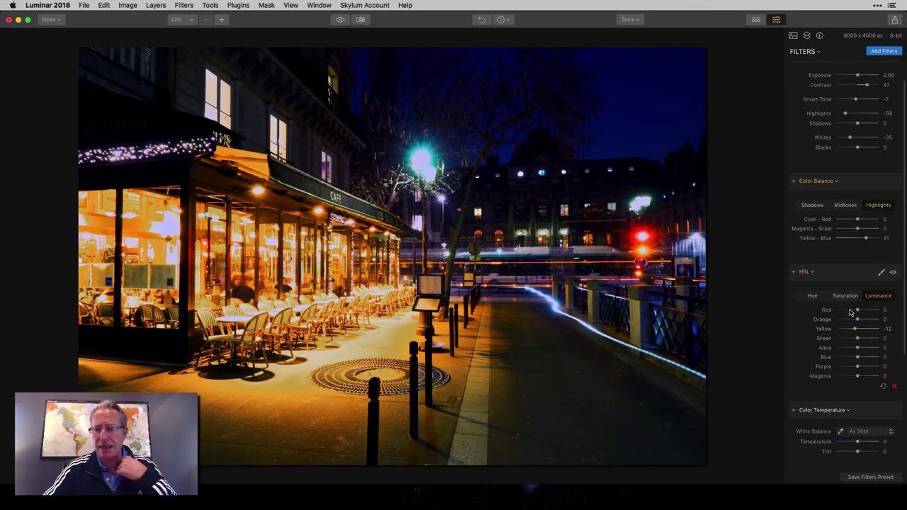
click(849, 299)
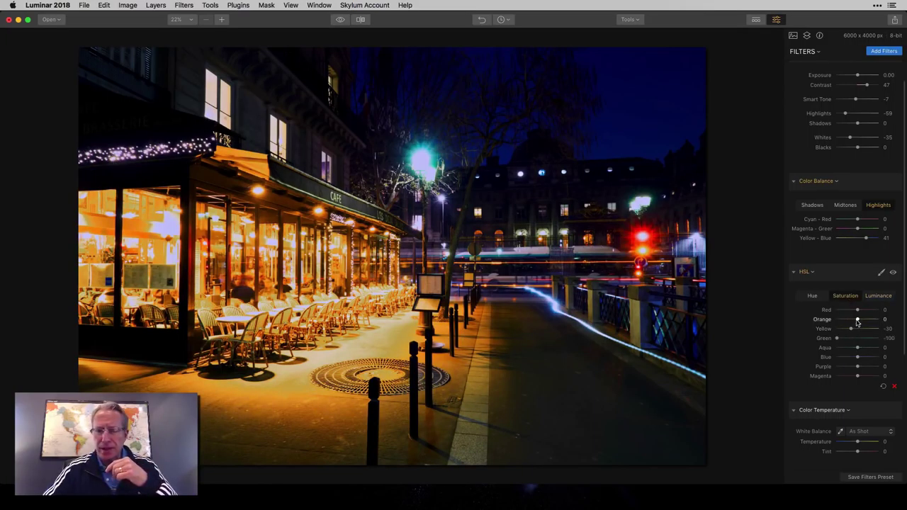
drag(858, 320, 851, 324)
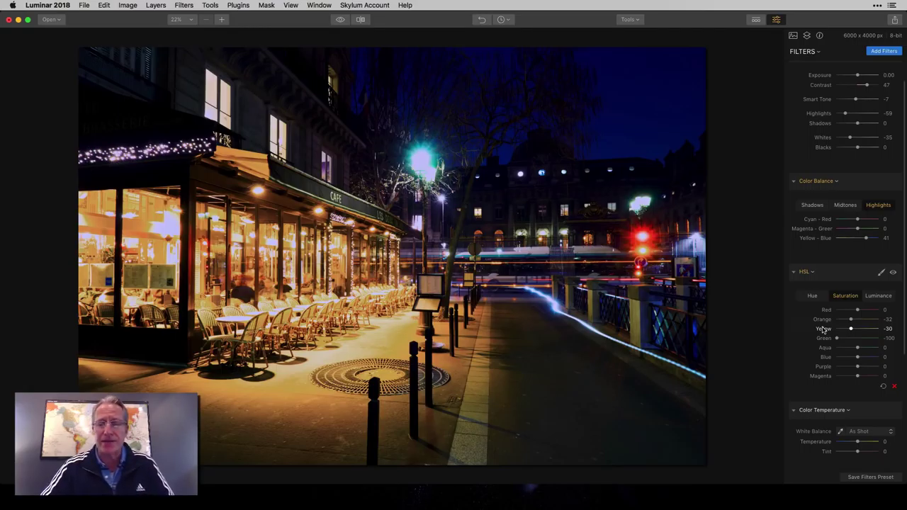
Enable Color Temperature at Temperature -32 and Tint 50, comparing with the effect hidden
scroll(841, 404, down, 5)
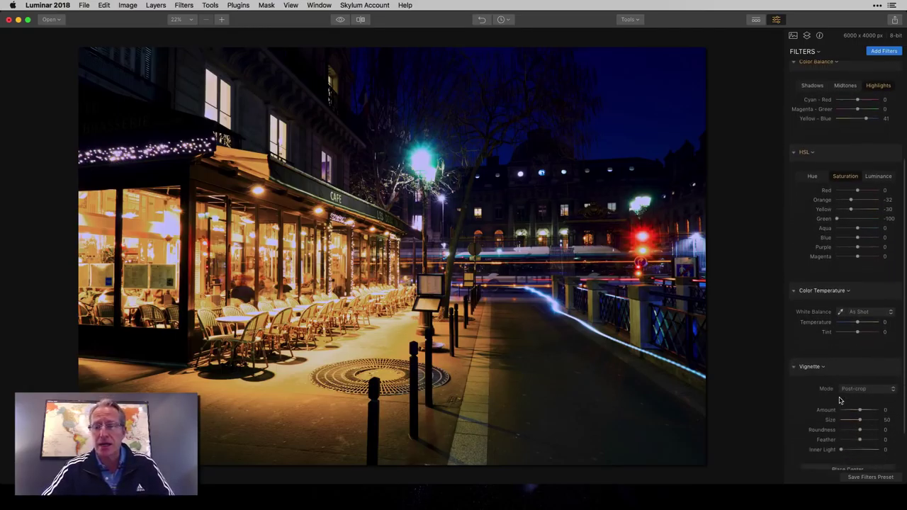
scroll(840, 400, down, 3)
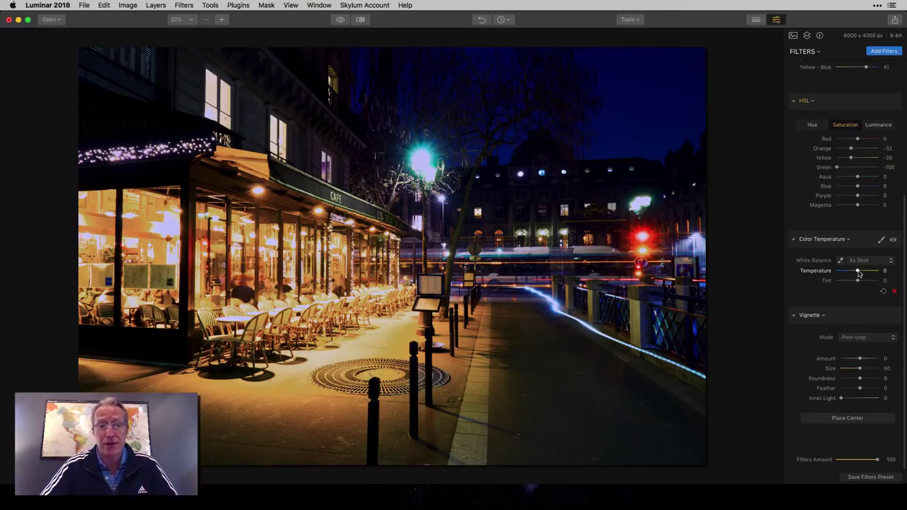
drag(858, 274, 870, 285)
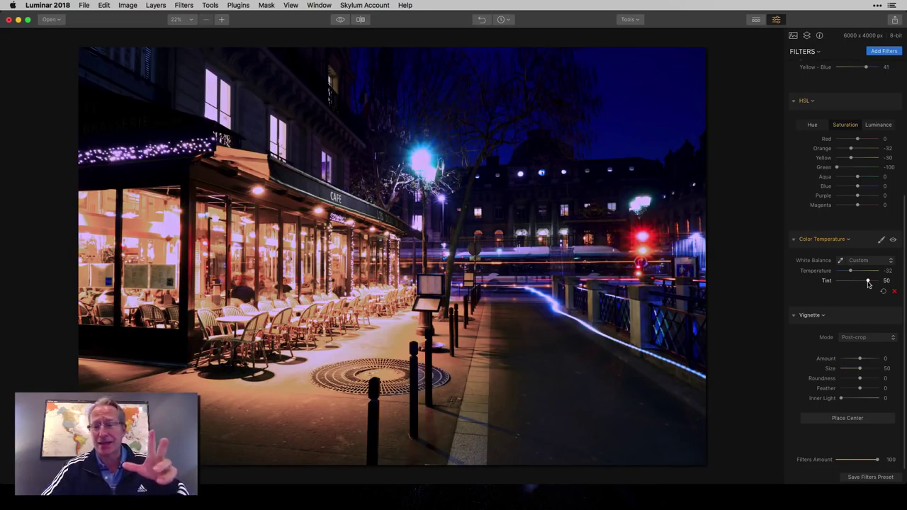
click(893, 239)
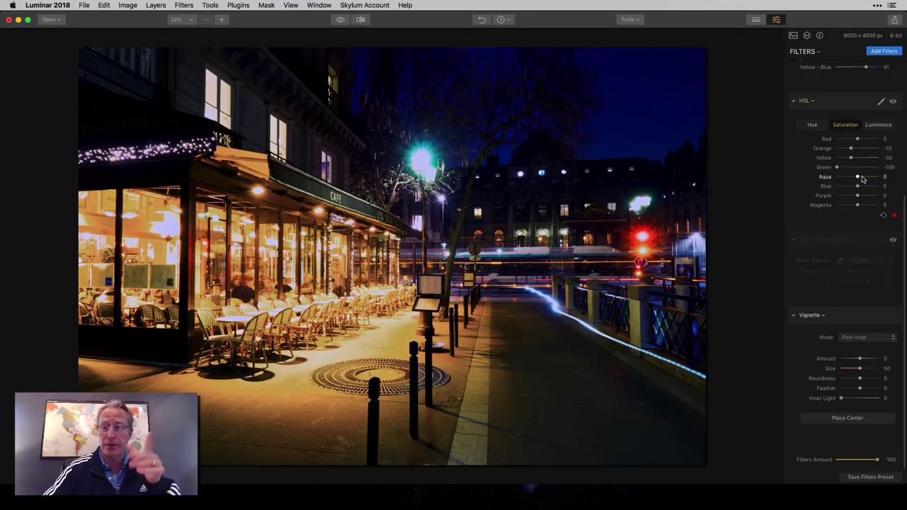
click(893, 241)
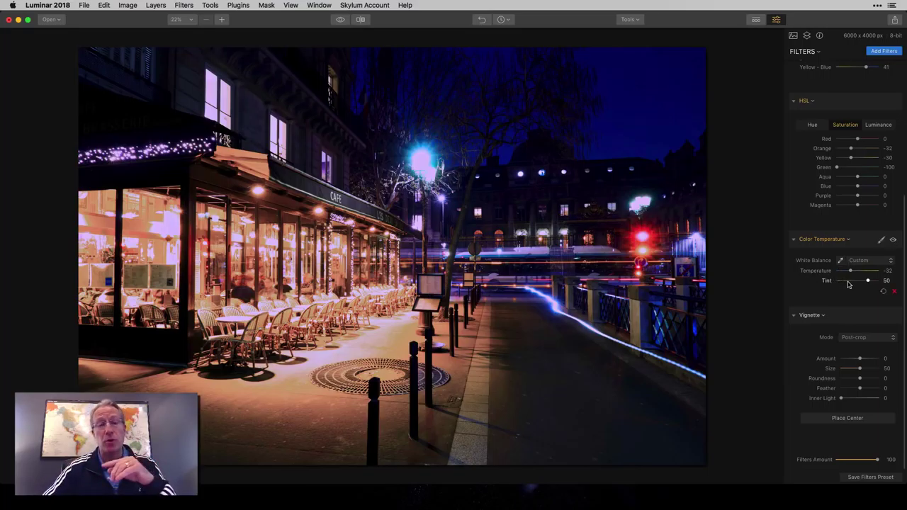
click(893, 241)
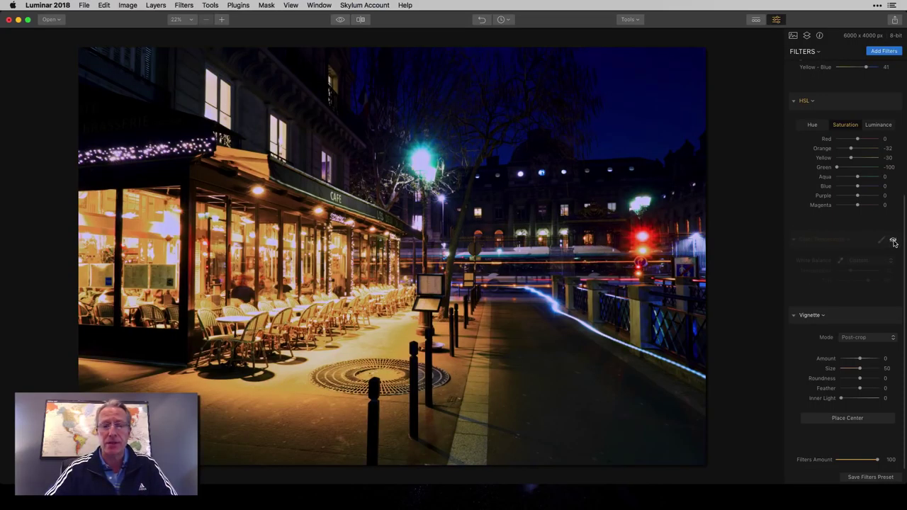
click(893, 241)
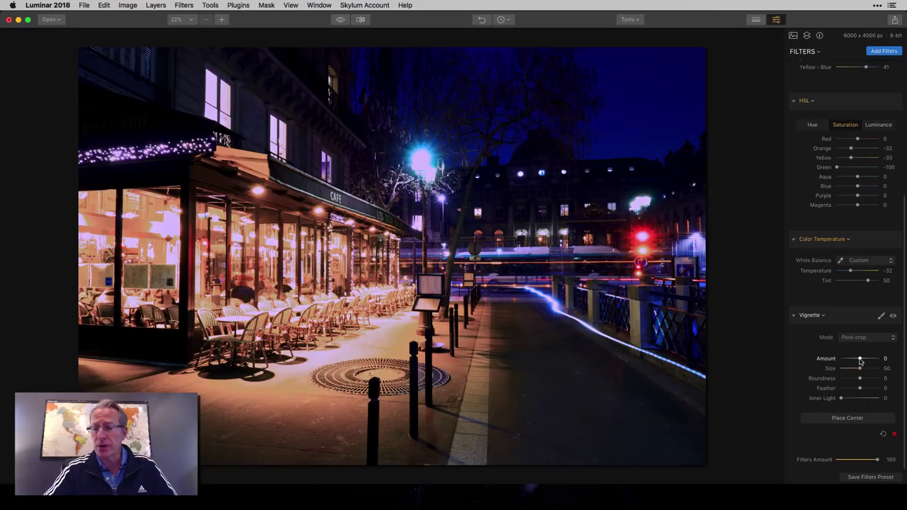
Apply a Vignette at Amount -65 and compare against the original photo
drag(860, 359, 848, 361)
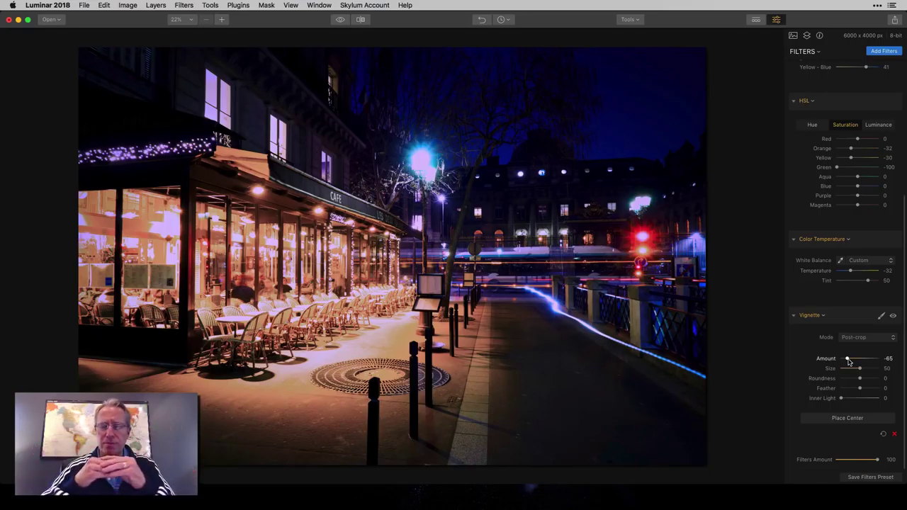
click(893, 316)
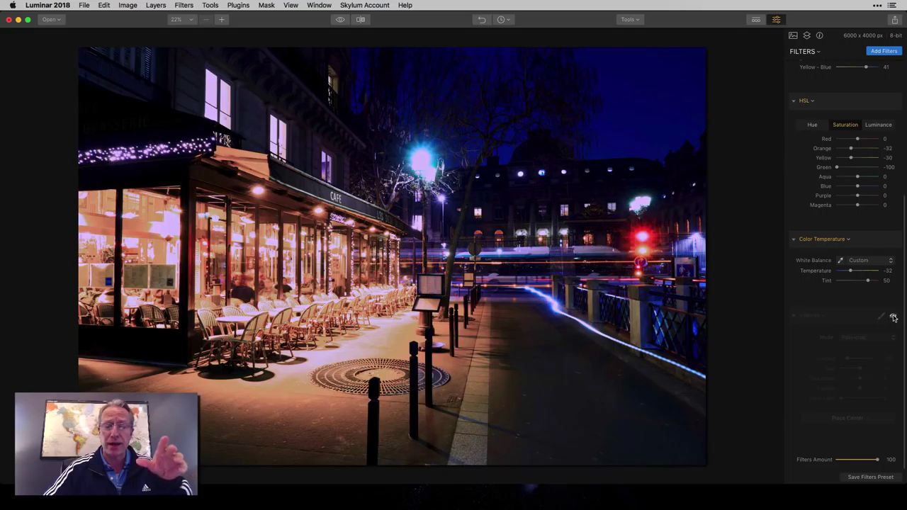
click(894, 317)
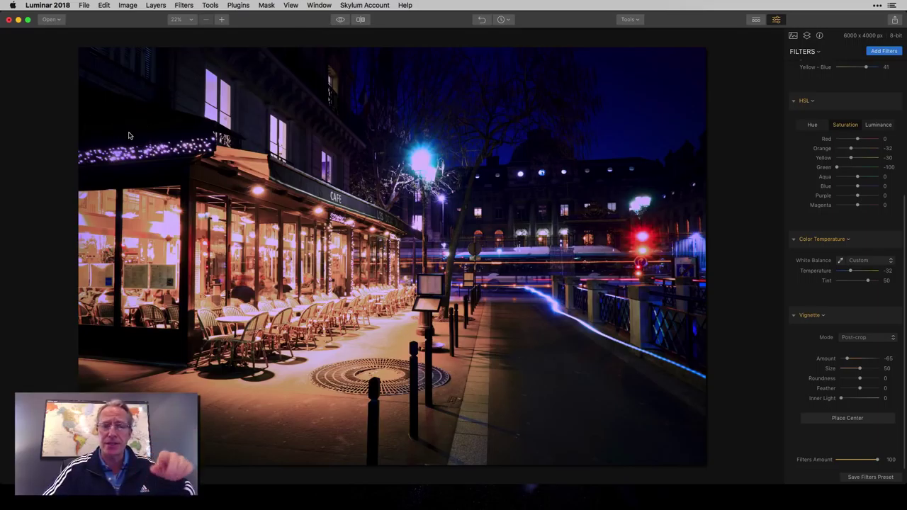
click(340, 20)
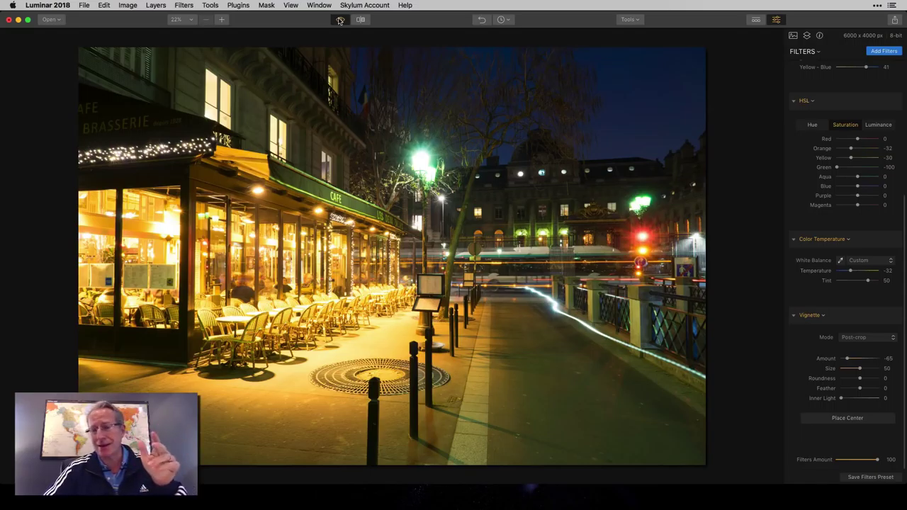
click(340, 19)
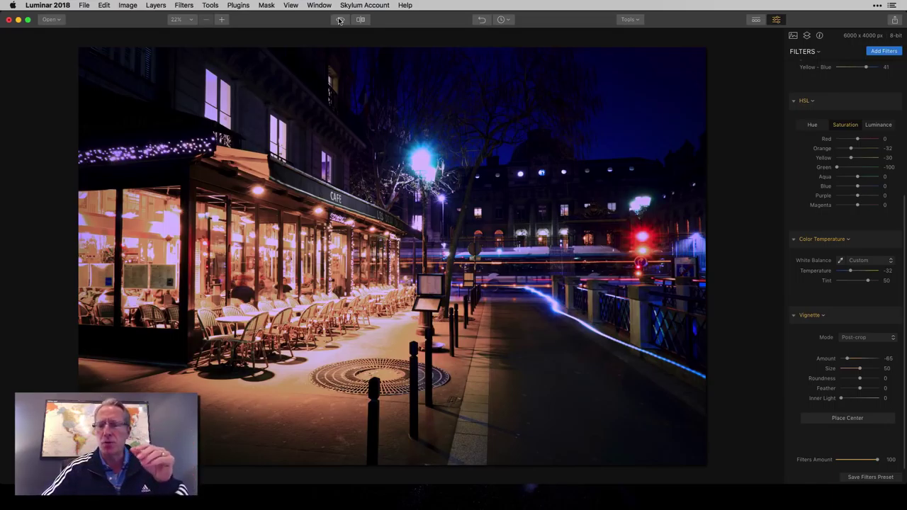
Add an Image Radiance filter from the Filters Catalog
click(880, 51)
scroll(714, 292, down, 3)
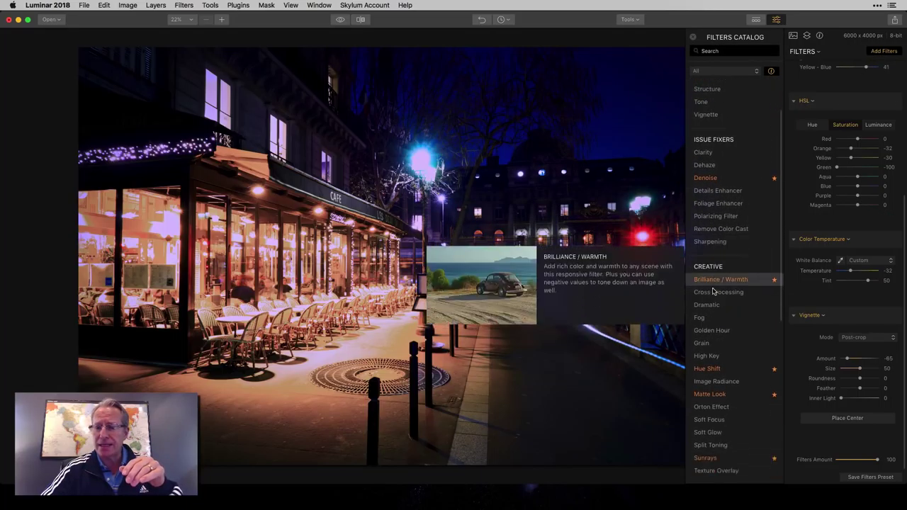
scroll(714, 292, down, 5)
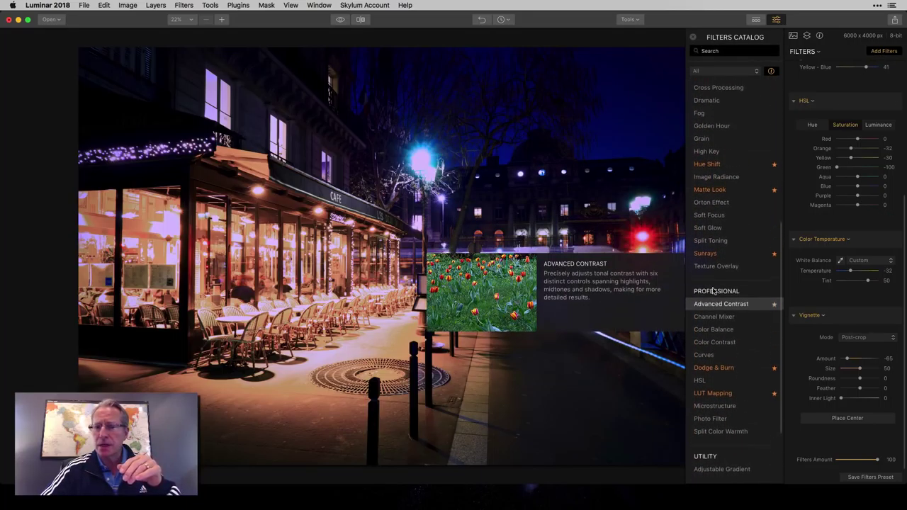
click(717, 178)
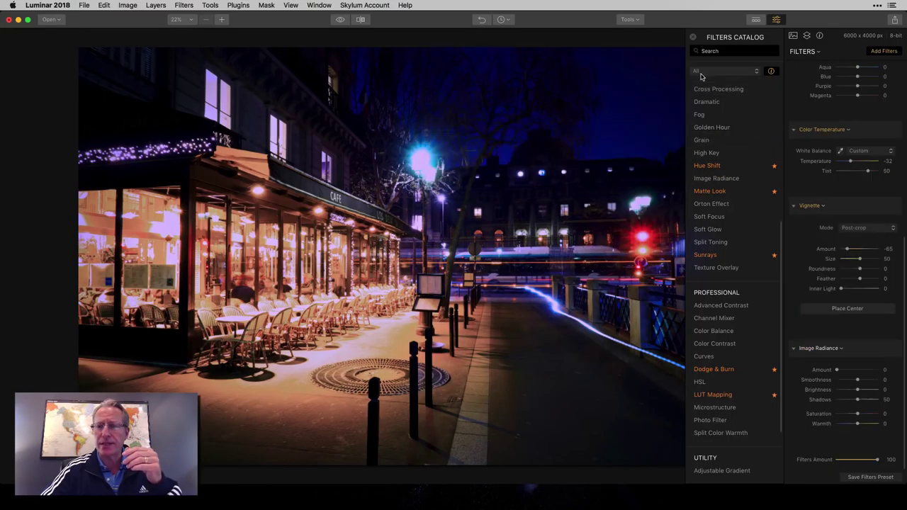
click(693, 37)
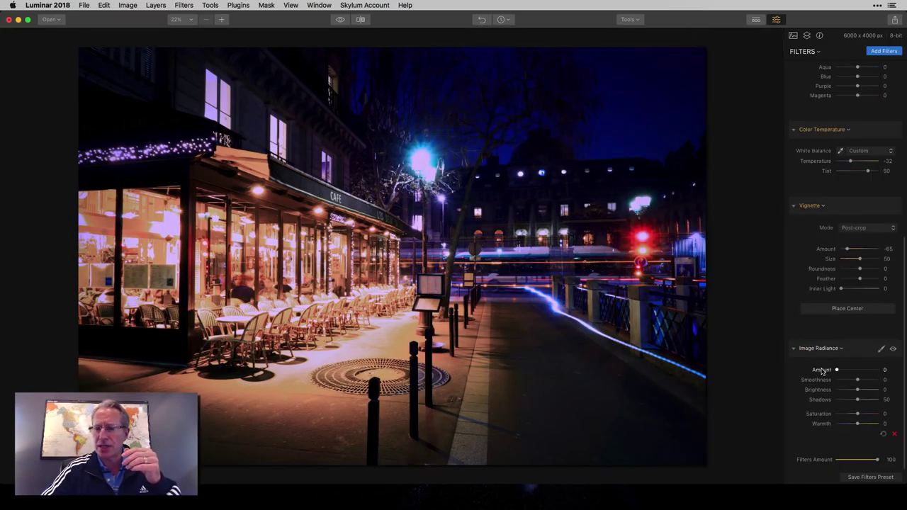
Set Image Radiance to Amount 35 and Brightness 47, comparing it on and off
drag(837, 371, 867, 391)
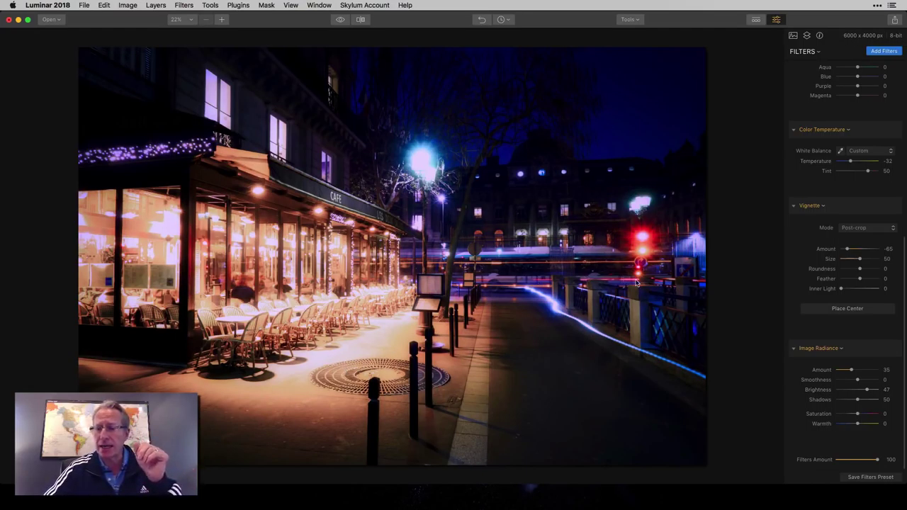
click(894, 350)
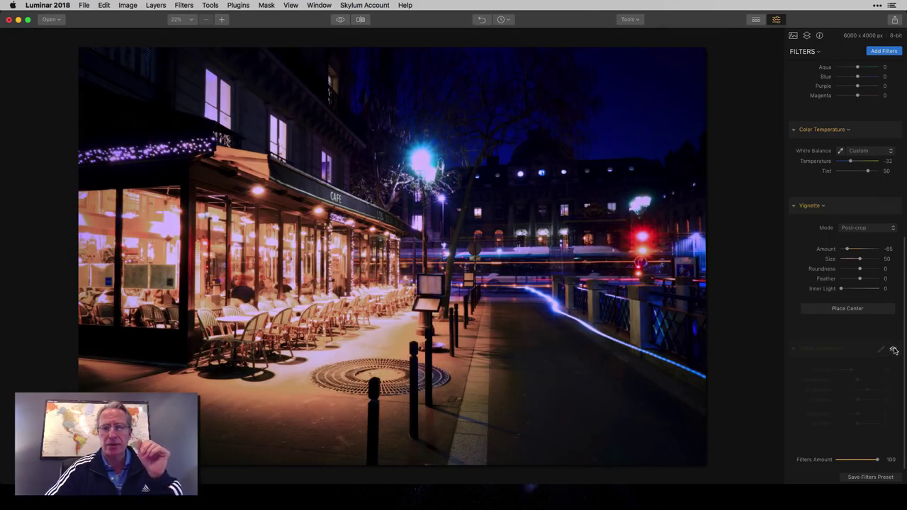
click(894, 350)
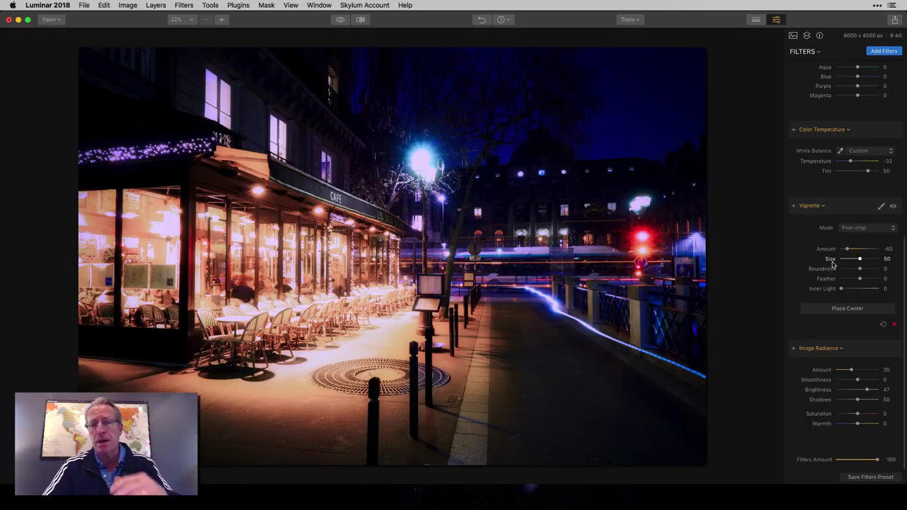
click(891, 53)
Add a Clarity filter with Amount 32
scroll(759, 168, up, 8)
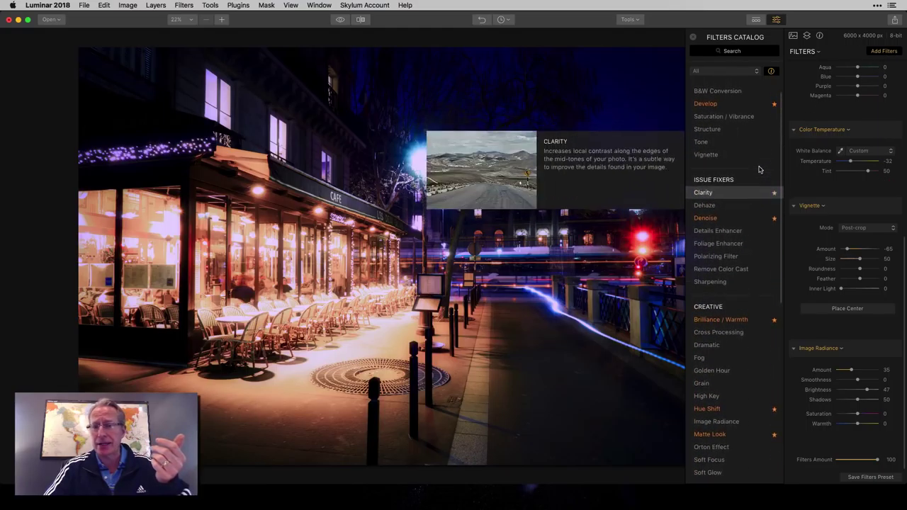
scroll(759, 169, down, 3)
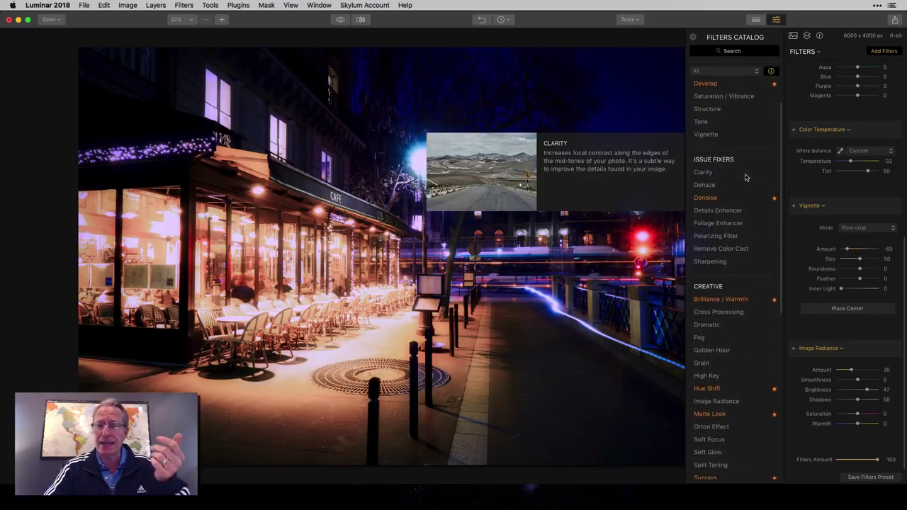
click(753, 174)
click(694, 39)
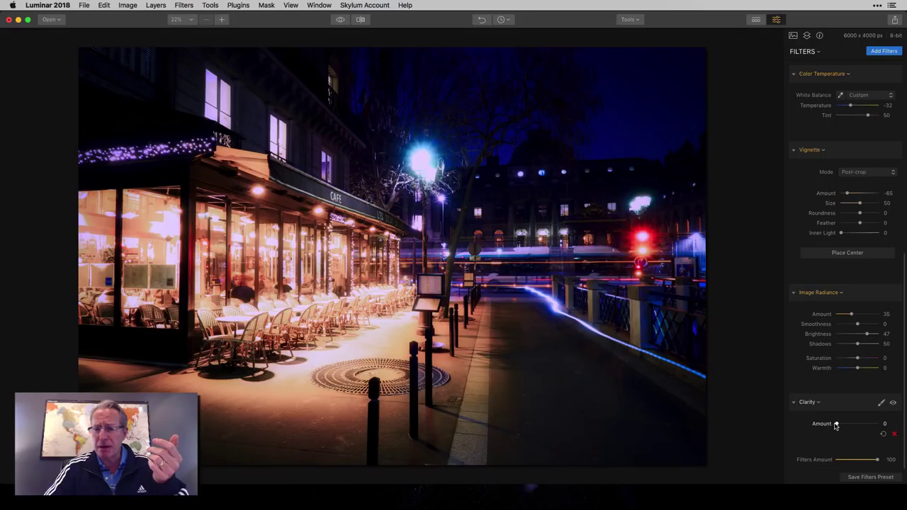
drag(837, 424, 848, 424)
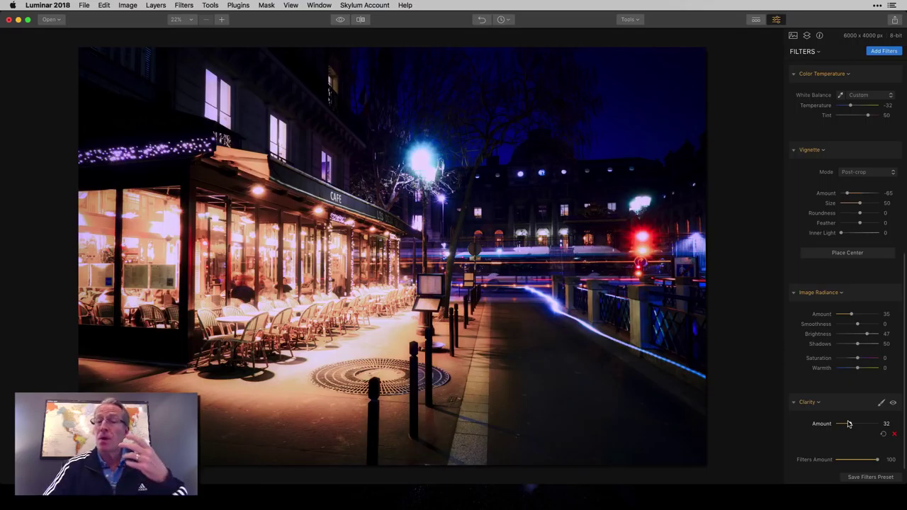
Add a Structure filter at Amount 65 and delete the extra Vignette
click(886, 53)
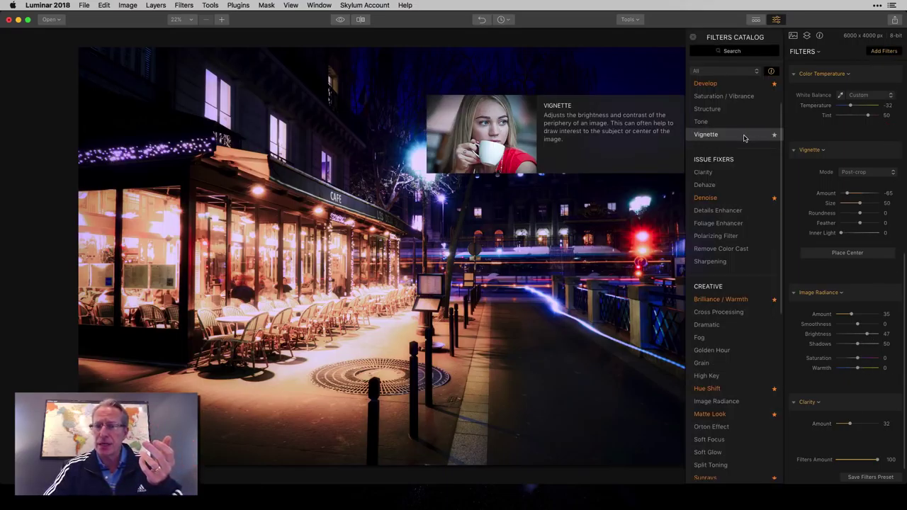
click(737, 110)
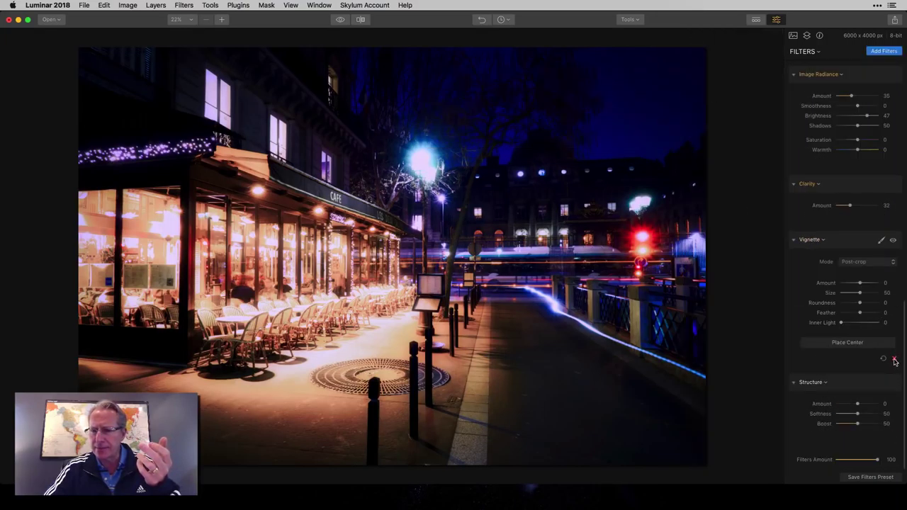
click(896, 360)
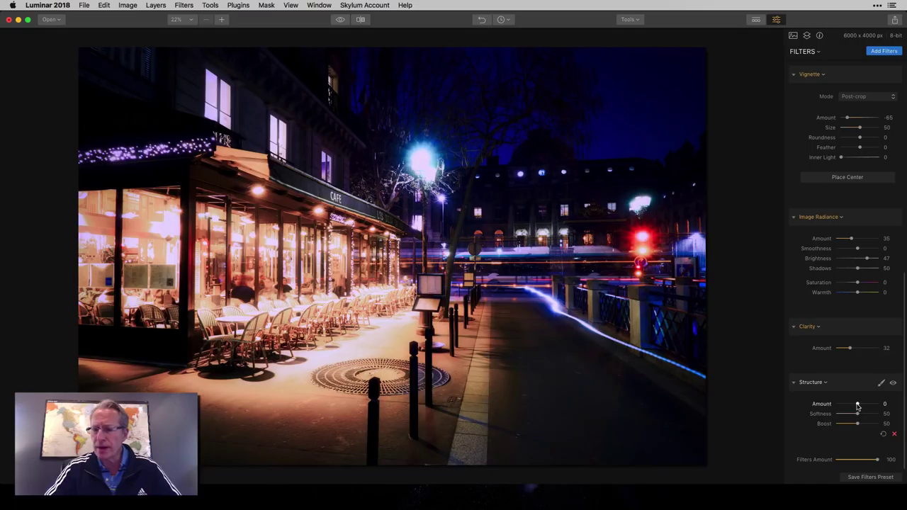
drag(857, 405, 873, 405)
Paint a Structure brush mask, brush enlarged, over the road and café area
click(882, 382)
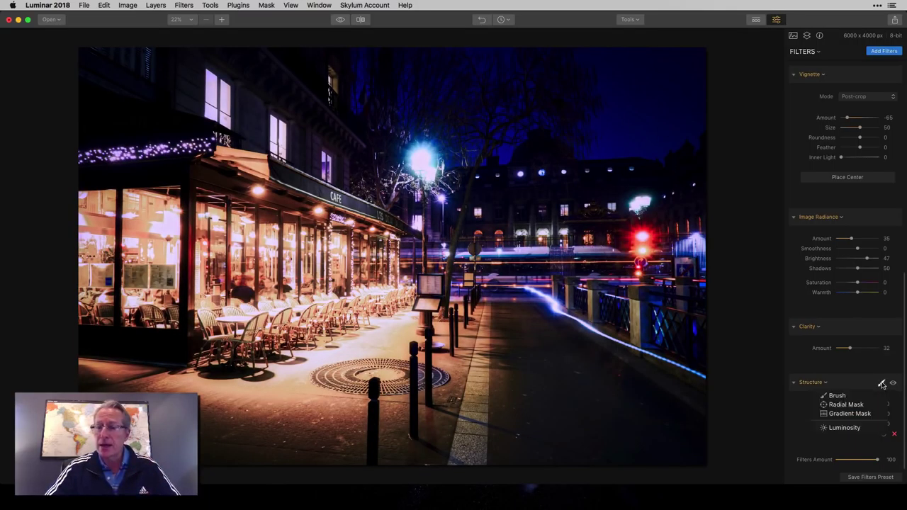
click(837, 395)
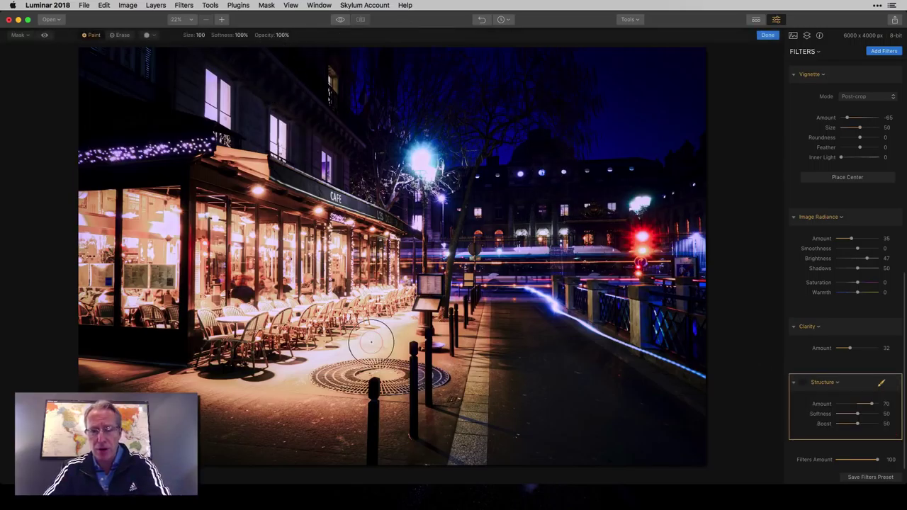
key(bracketright)
key(bracketright)
key(bracketright)
key(bracketright)
key(bracketright)
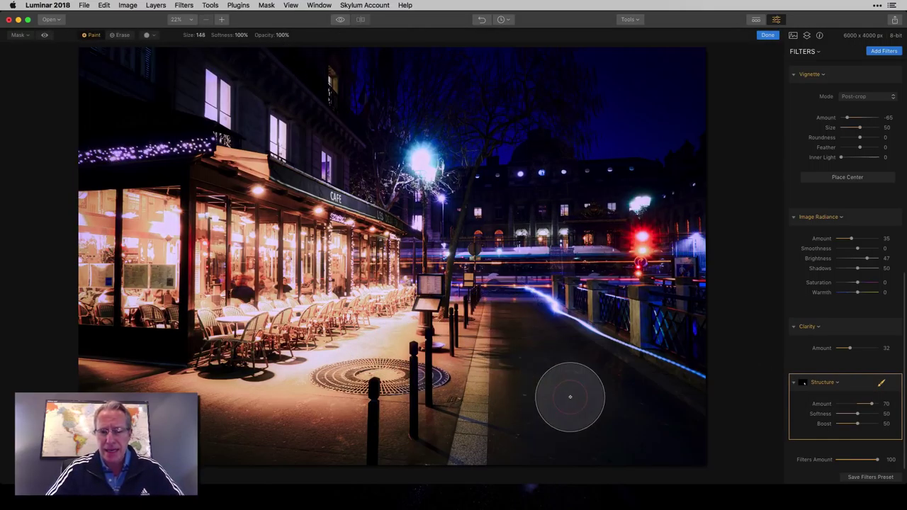
mouse_move(570, 397)
mouse_down()
mouse_move(521, 408)
mouse_move(418, 347)
mouse_move(324, 309)
mouse_move(255, 241)
mouse_move(216, 396)
mouse_move(425, 408)
mouse_move(401, 336)
mouse_move(533, 341)
mouse_up()
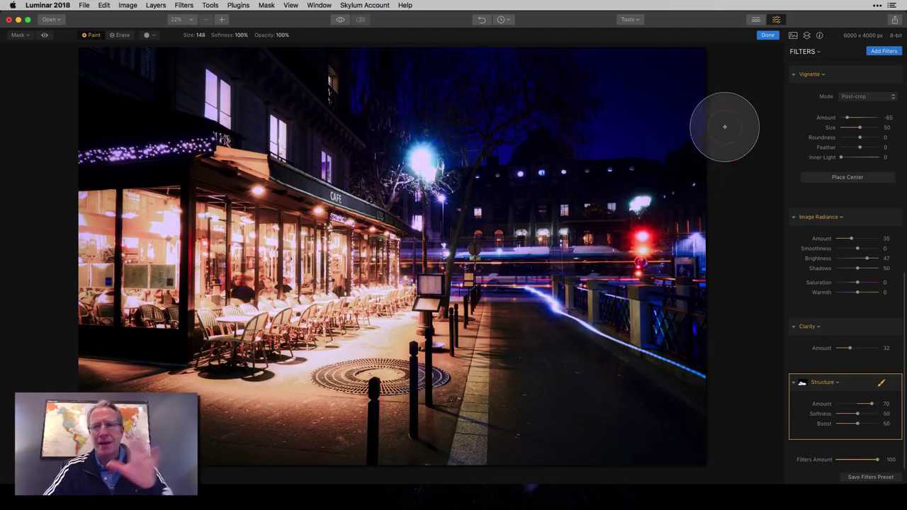
click(768, 36)
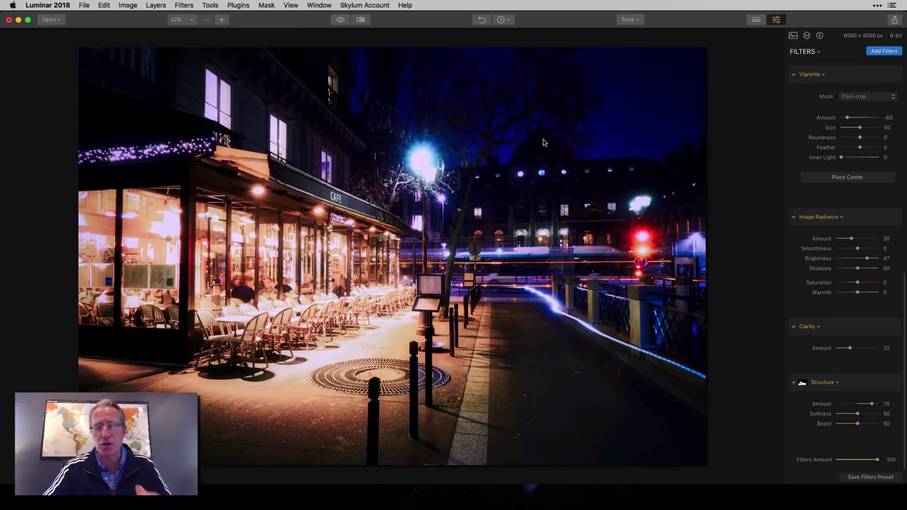
click(340, 20)
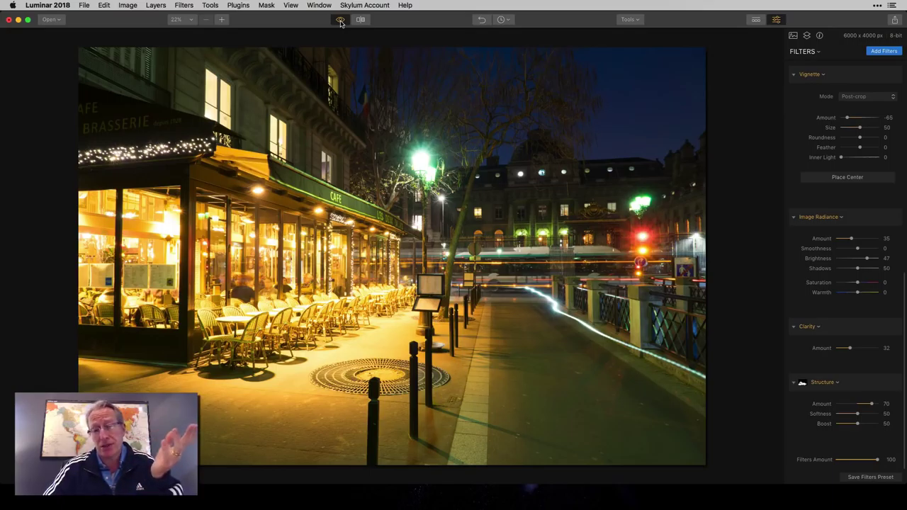
click(340, 20)
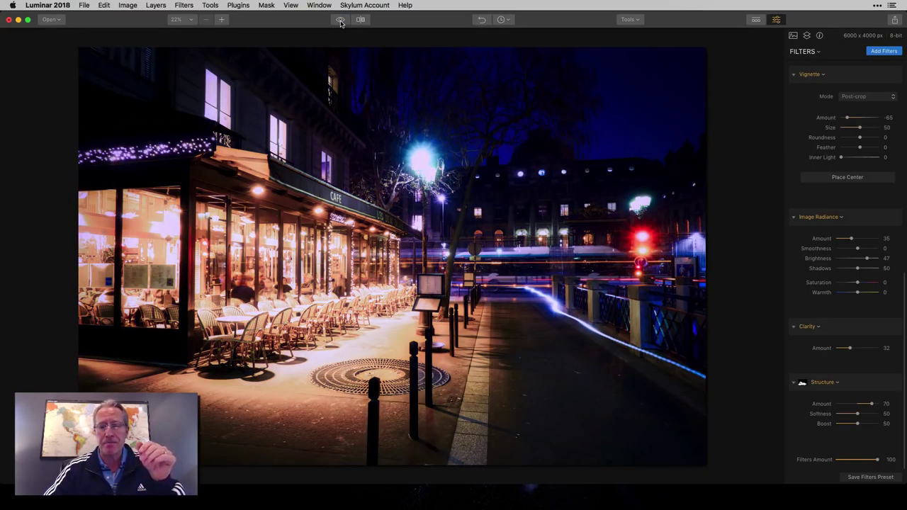